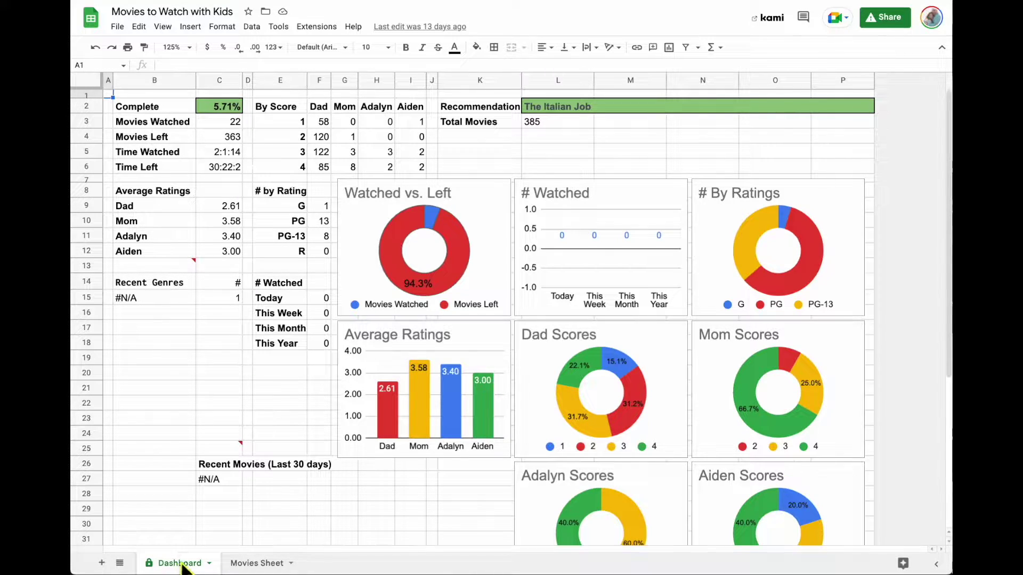
Inspect the dashboard formulas behind the Complete percentage, recommended movie and PG count.
left_click(158, 110)
left_click(218, 109)
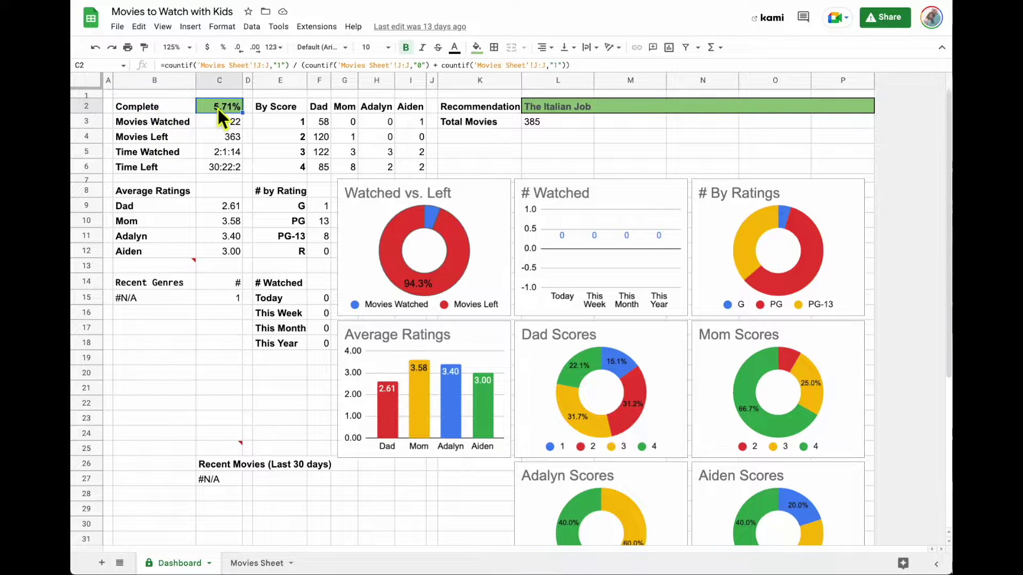
left_click(553, 108)
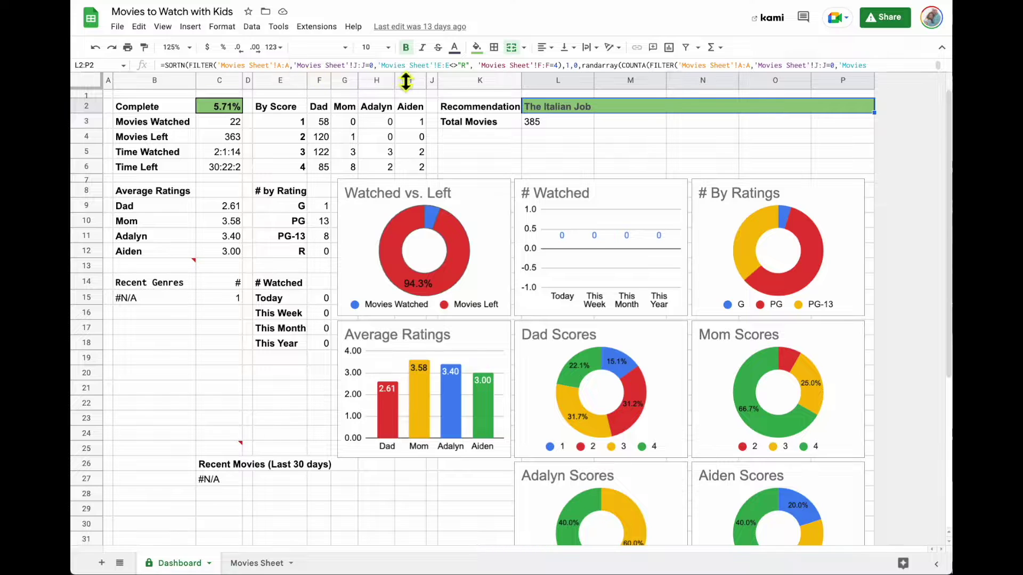
left_click(291, 288)
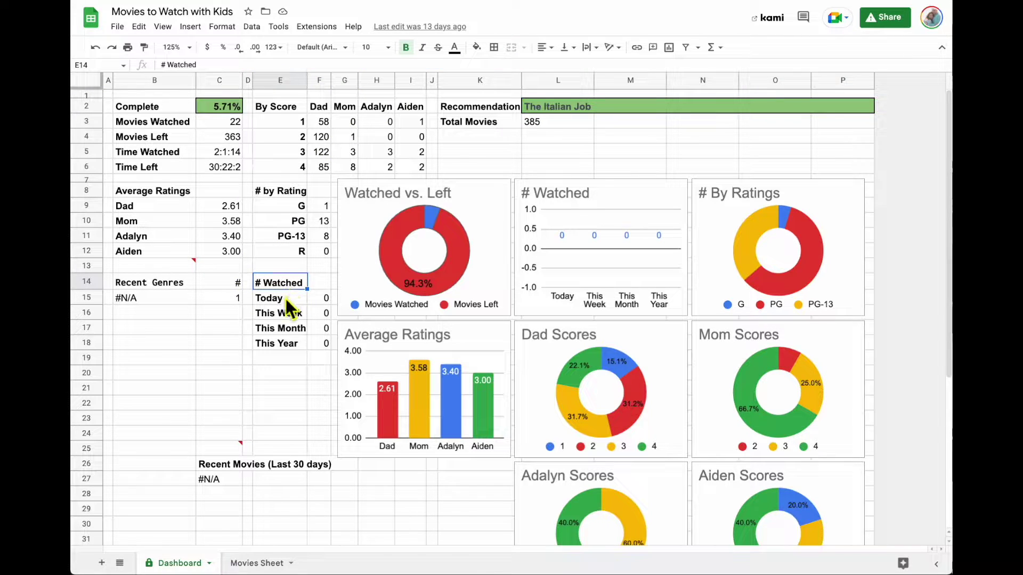
left_click(326, 222)
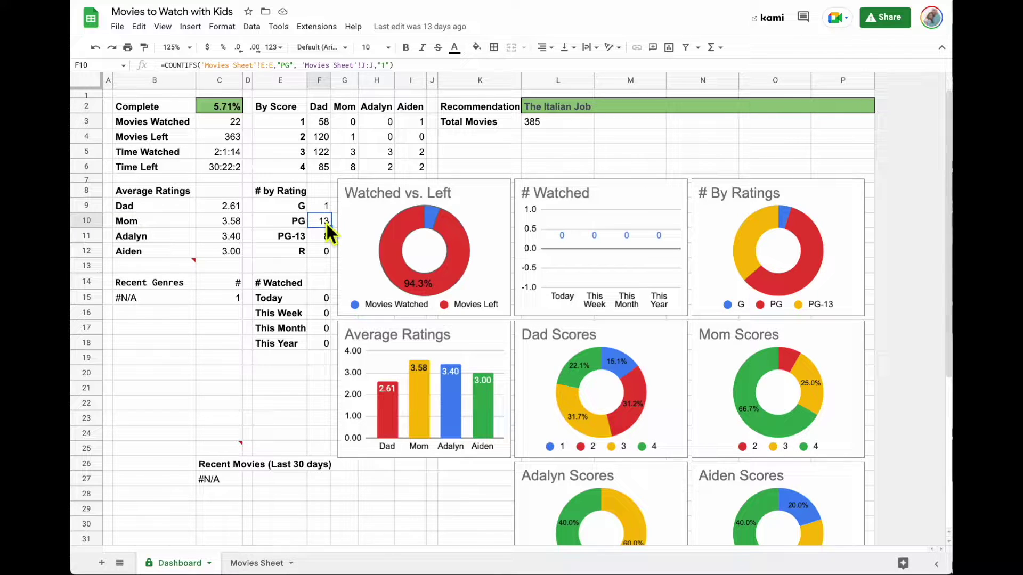
Select each dashboard chart in turn, from Watched vs. Left through Aiden Scores.
left_click(461, 223)
left_click(609, 220)
left_click(740, 248)
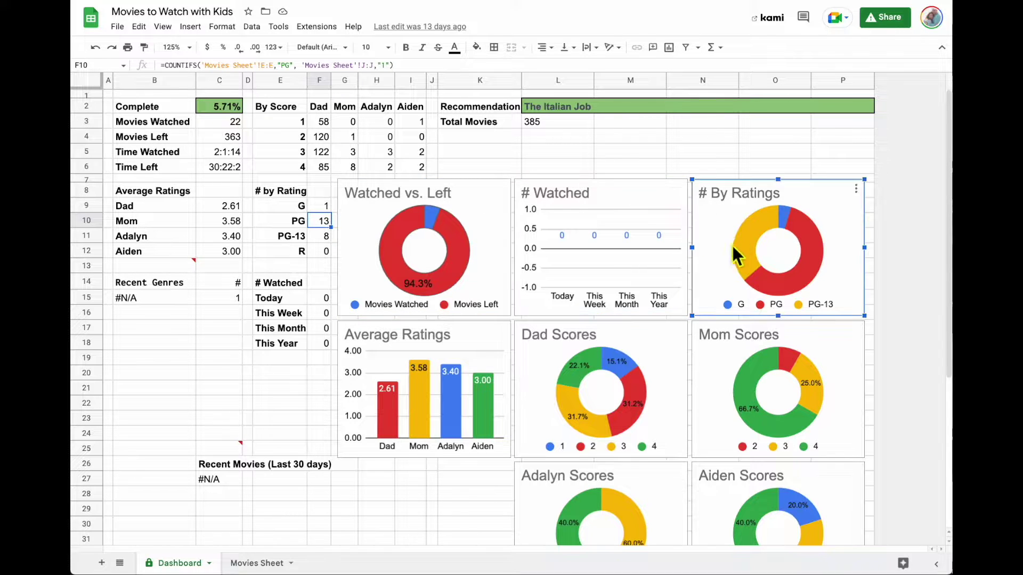
left_click(712, 384)
left_click(630, 400)
left_click(474, 404)
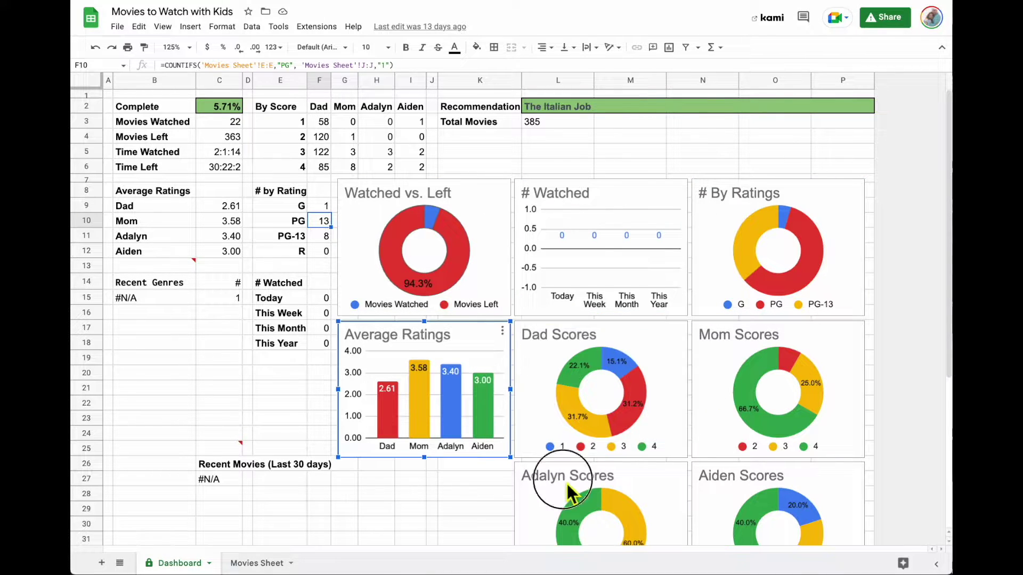
scroll(565, 481, "down", 1)
left_click(613, 482)
left_click(739, 491)
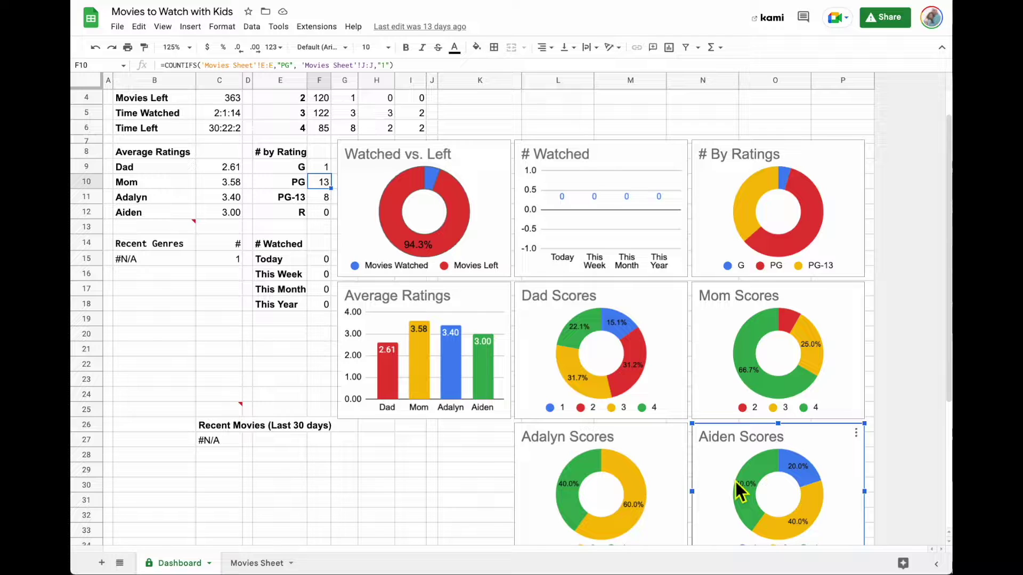
scroll(424, 429, "up", 1)
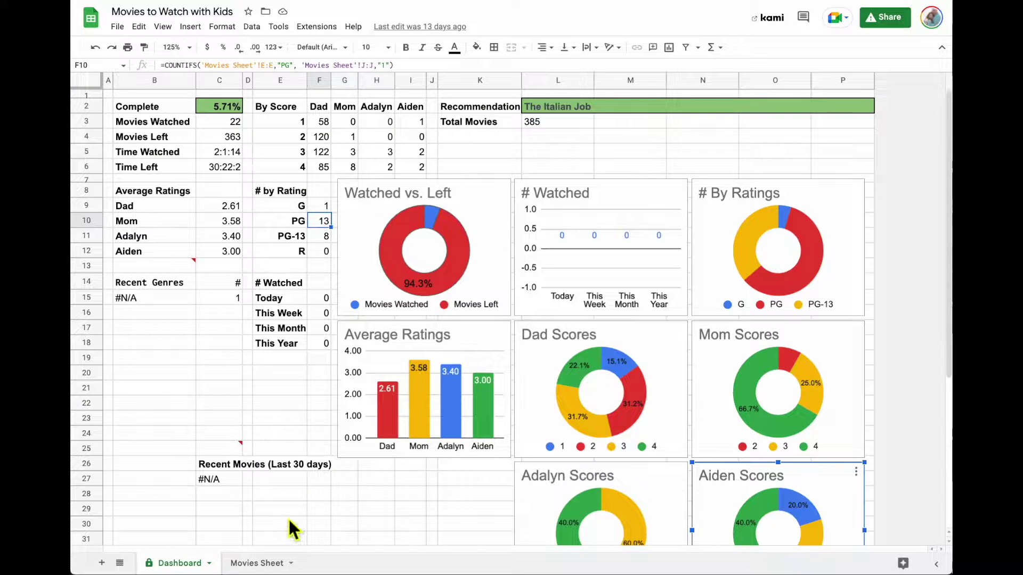
On the Movies Sheet, clear the Year filter so every year is listed.
left_click(257, 563)
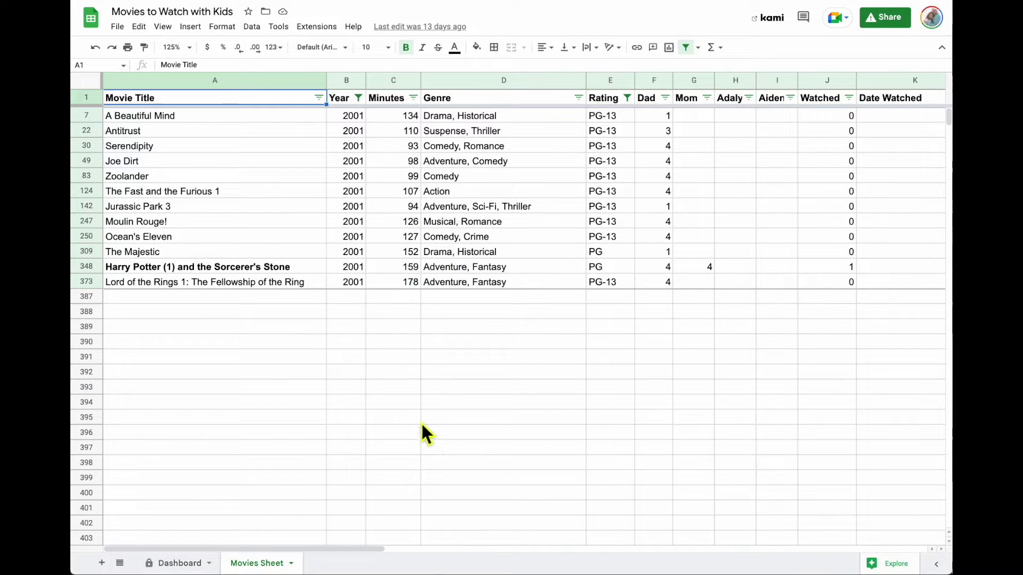
left_click(358, 98)
left_click(221, 240)
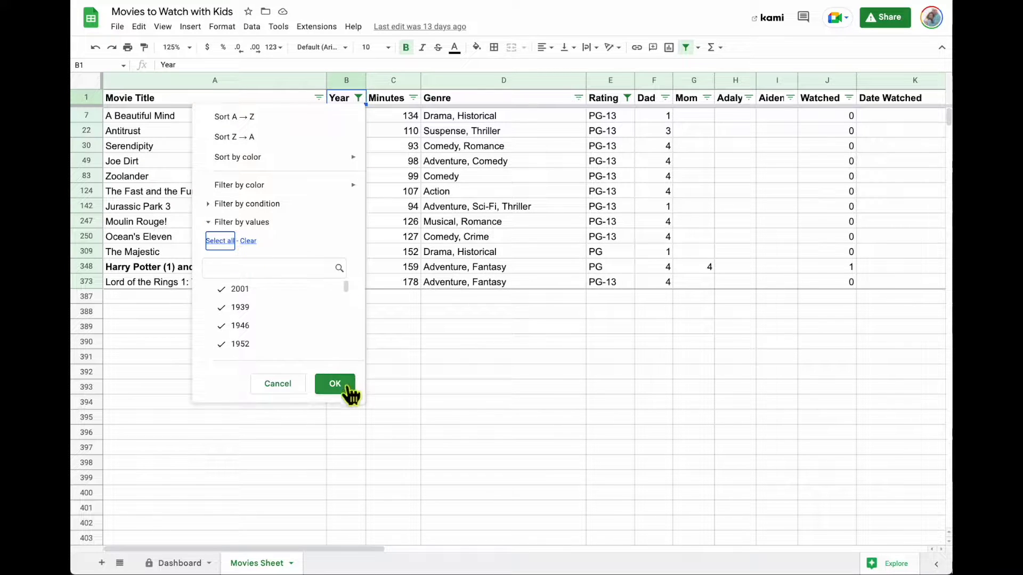
left_click(339, 382)
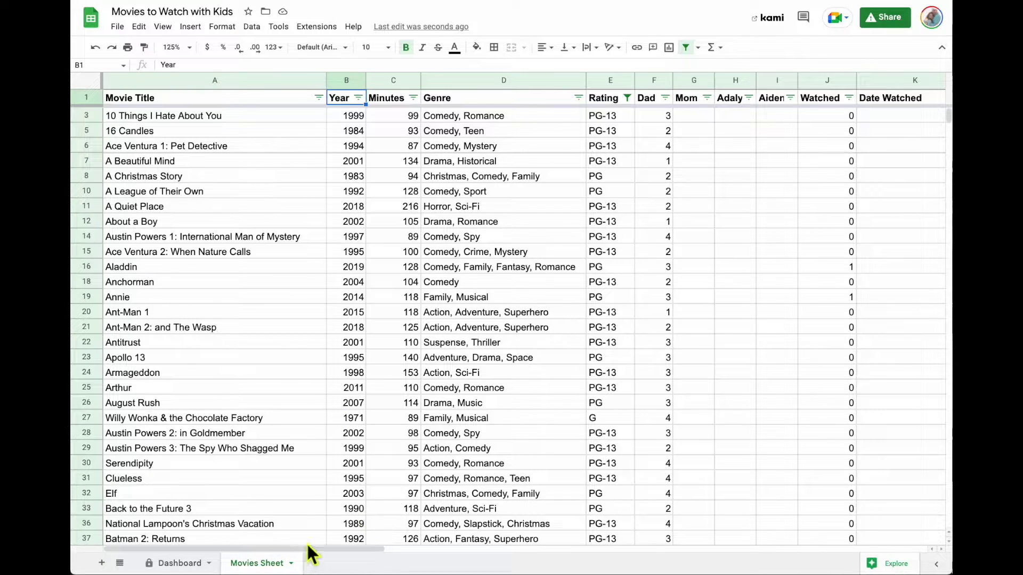
Select the Dad, Mom, Adalyn and Aiden rating columns and check Watched and Mom cells.
left_click_drag(309, 550, 445, 554)
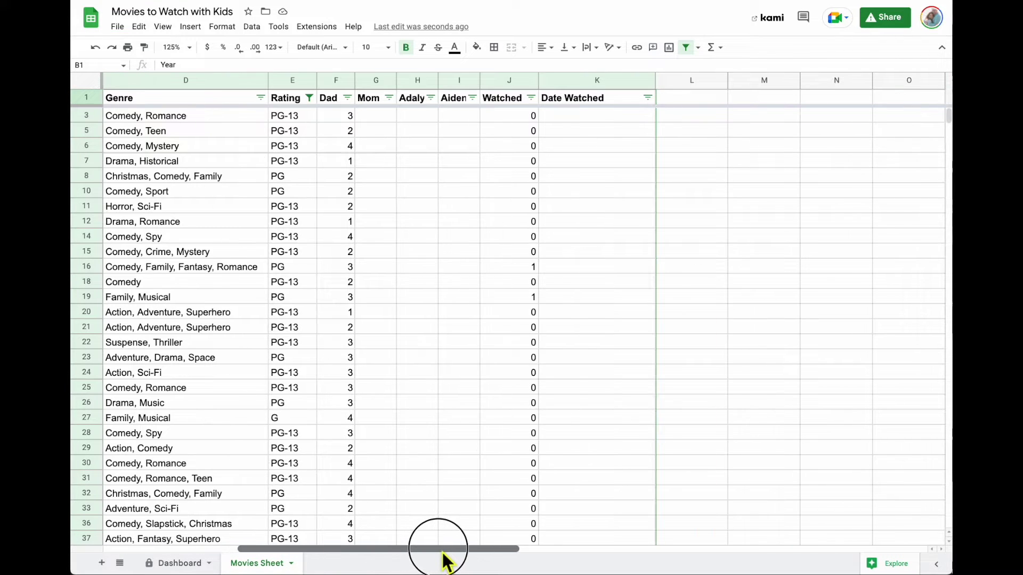
left_click_drag(340, 81, 471, 90)
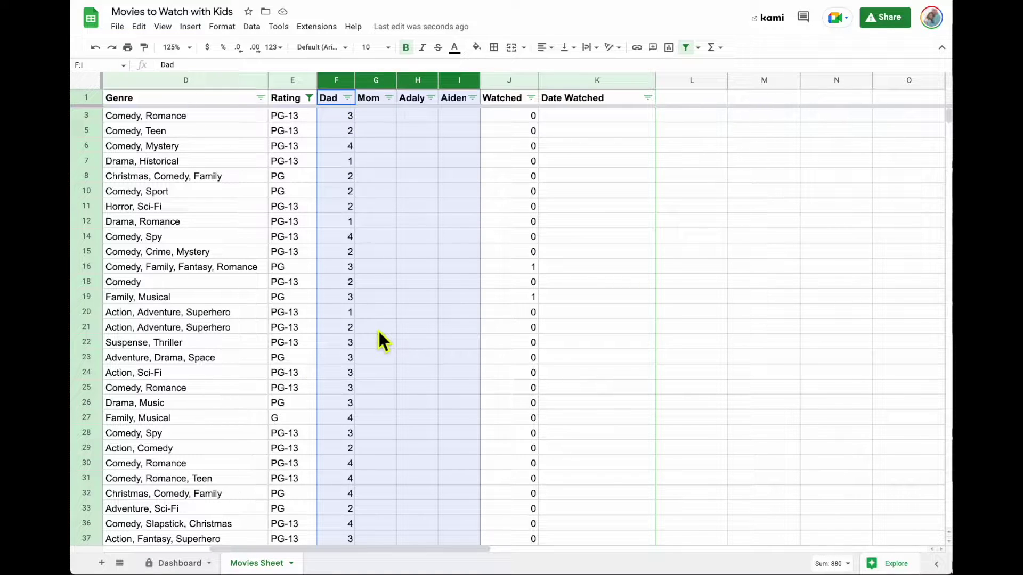
left_click(528, 135)
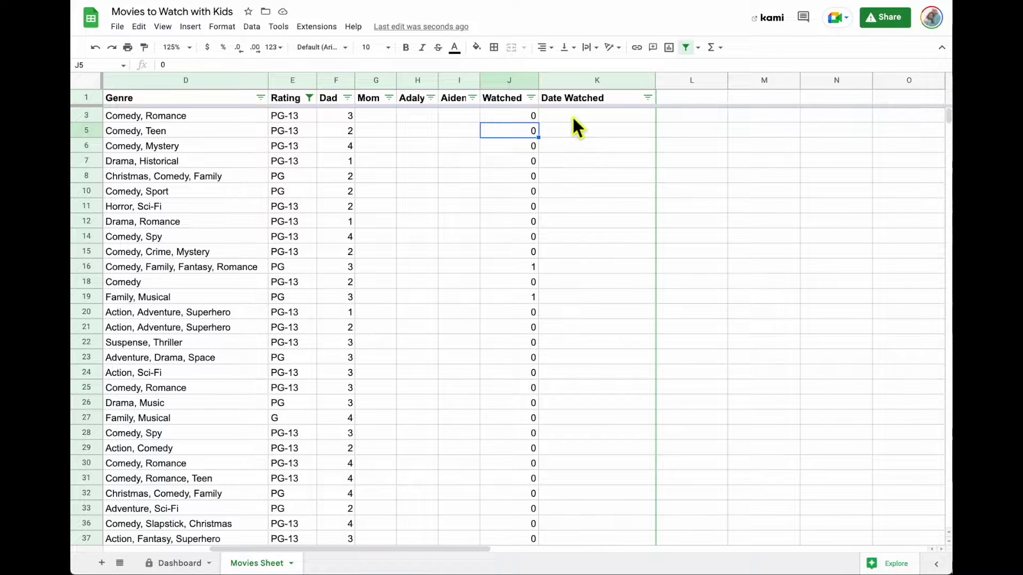
left_click(374, 544)
left_click_drag(374, 547, 263, 546)
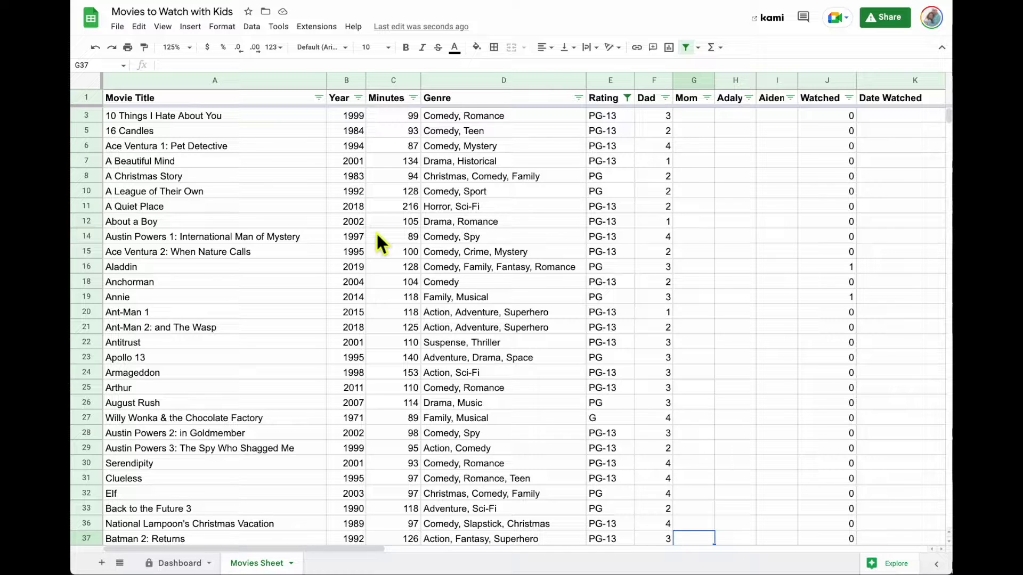
Remove and re-create the sheet filter so no criteria hide any movies.
left_click(88, 81)
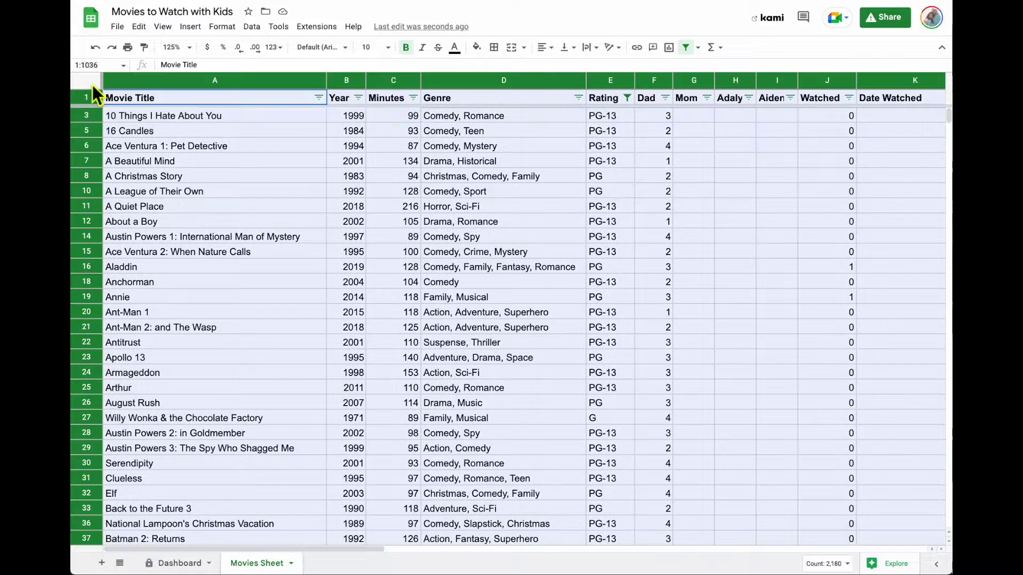
left_click(688, 49)
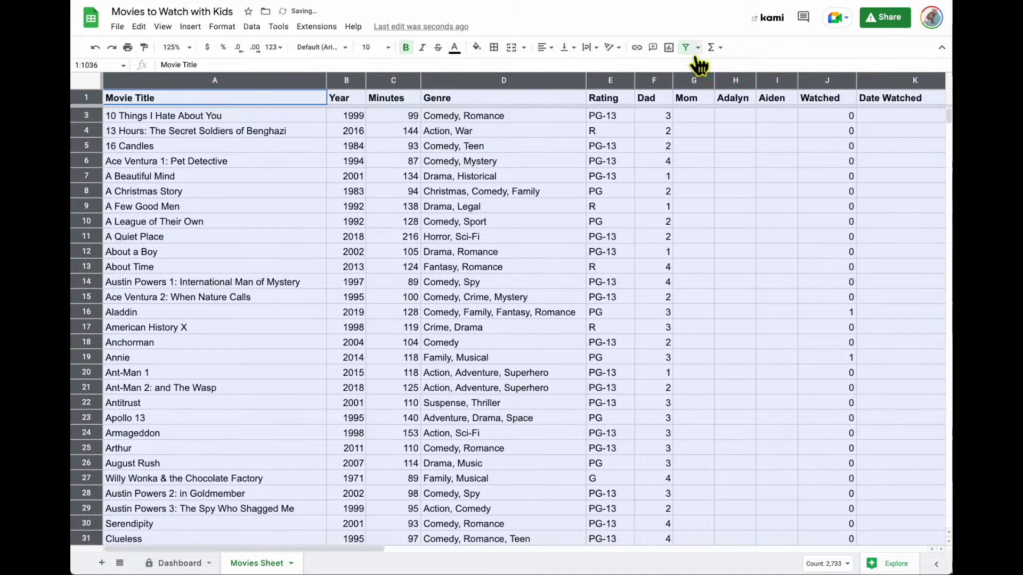
left_click(687, 49)
left_click(296, 160)
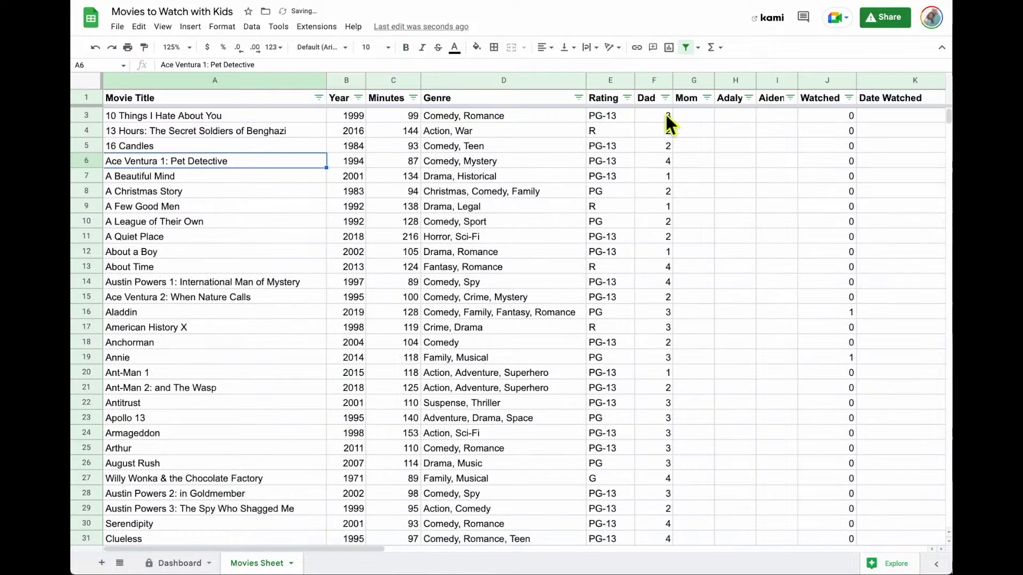
Sort the movies by Dad's rating ascending and return to the Dashboard.
left_click(664, 98)
left_click(586, 125)
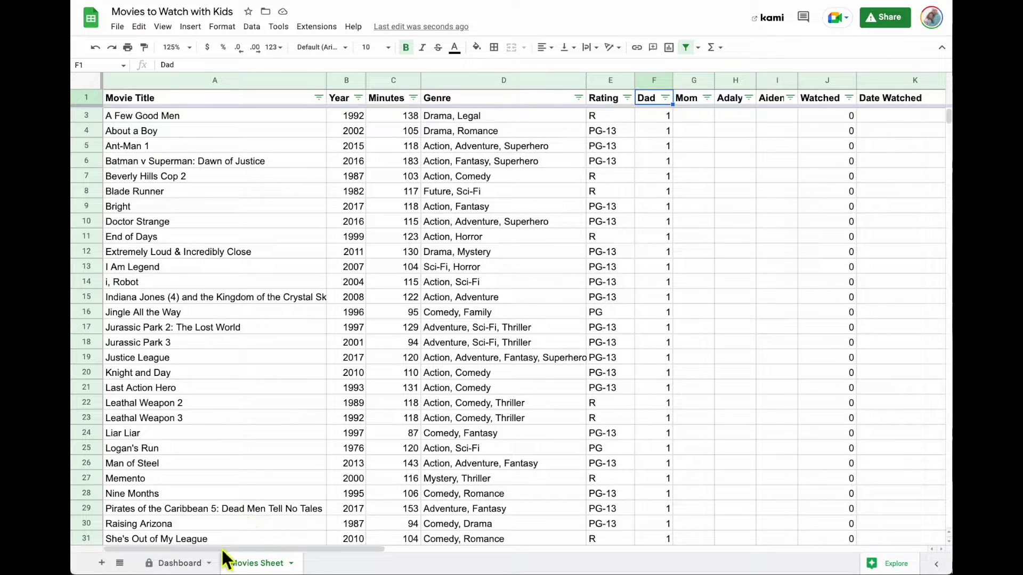
left_click(188, 561)
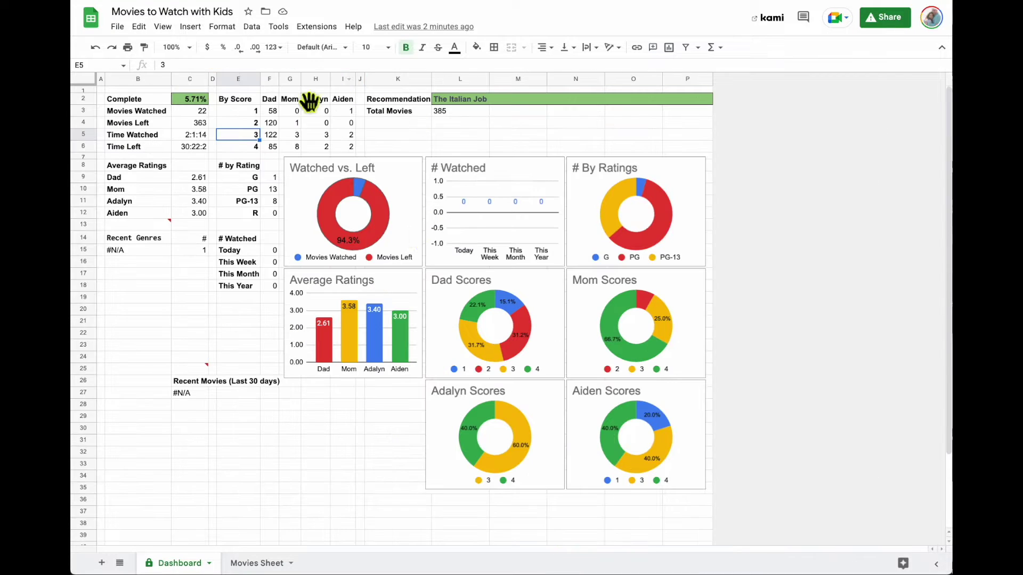
left_click_drag(139, 102, 345, 285)
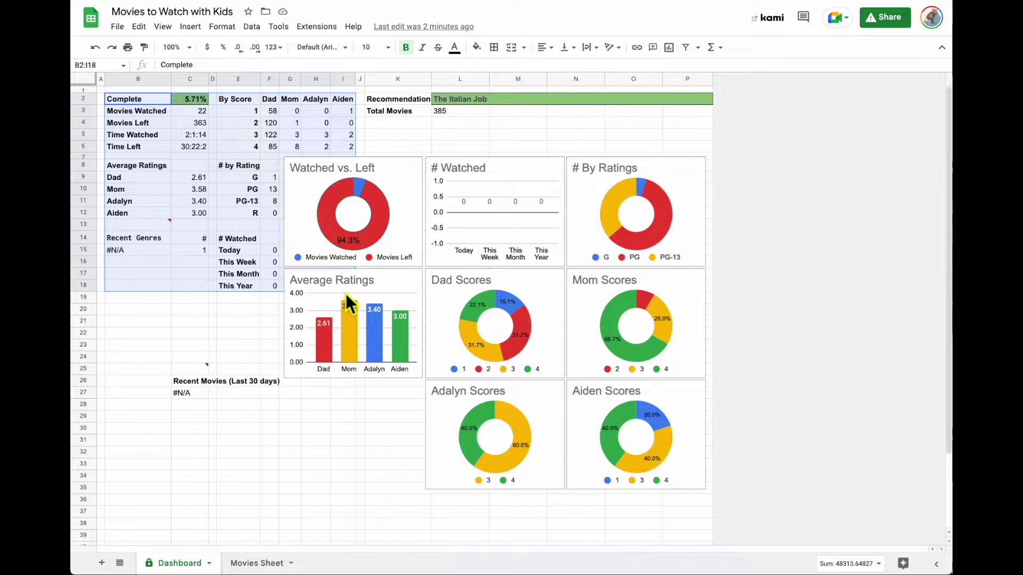
left_click(198, 102)
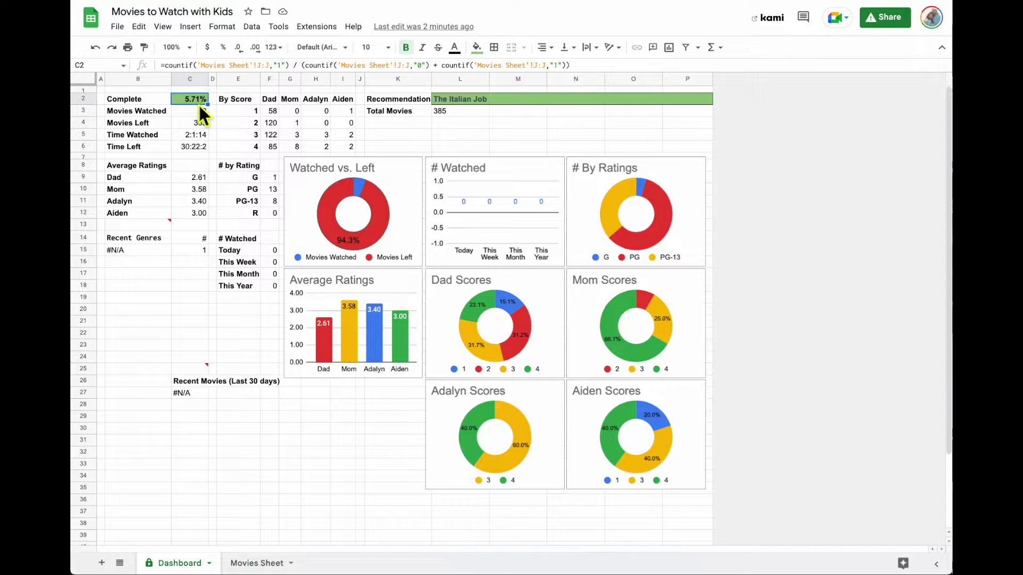
left_click_drag(274, 111, 272, 147)
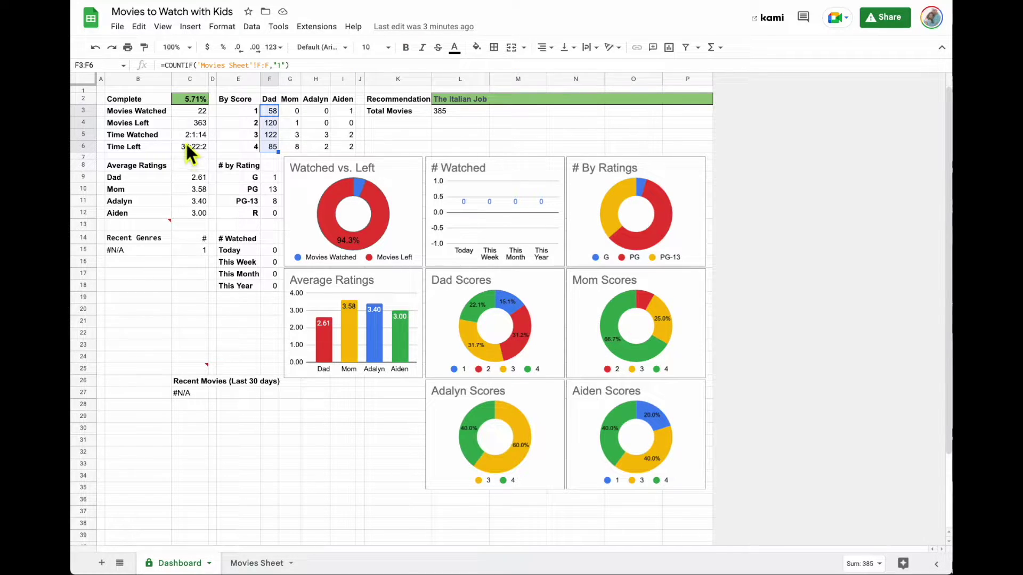
left_click_drag(189, 177, 184, 214)
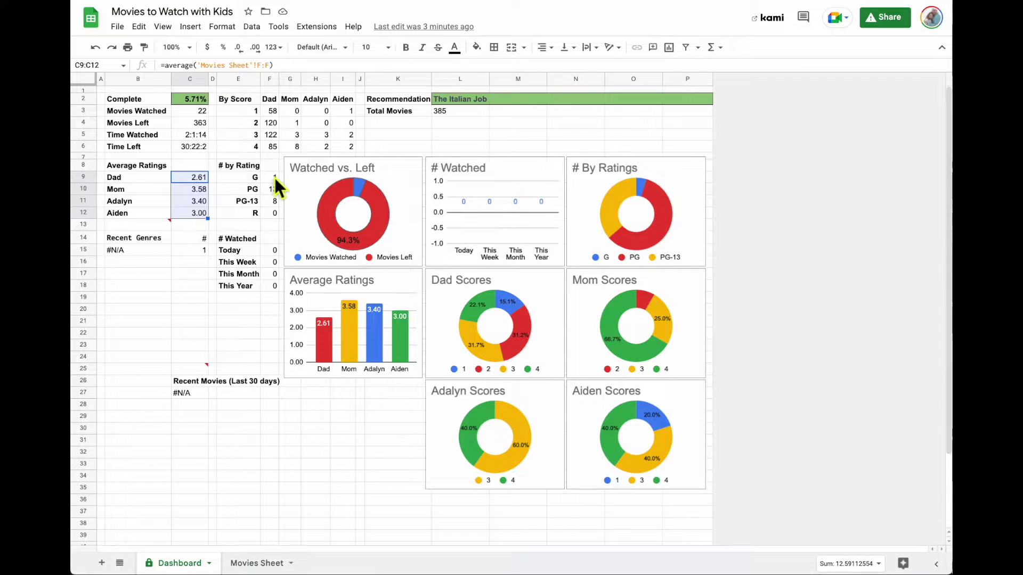
left_click(273, 214)
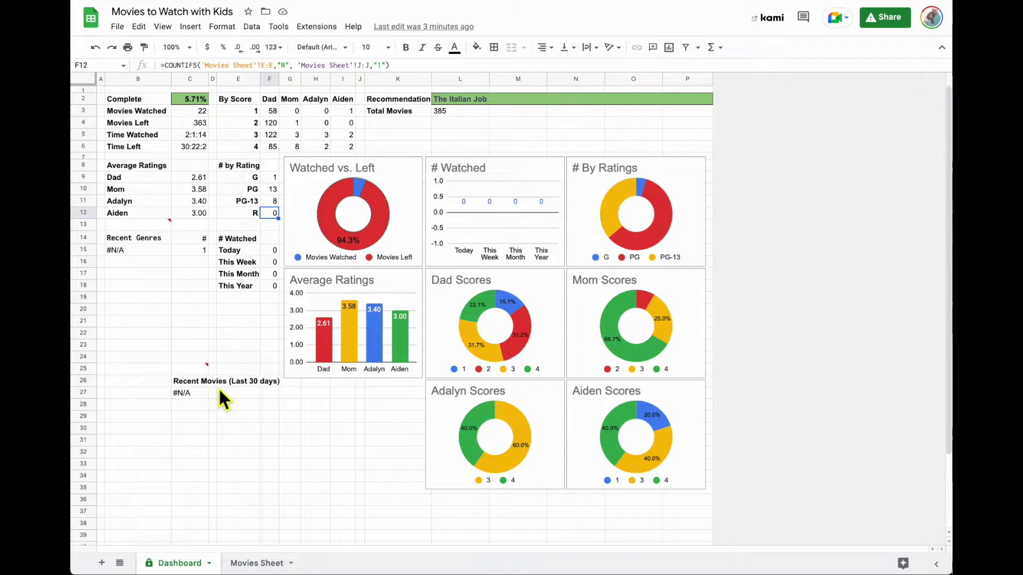
left_click(313, 210)
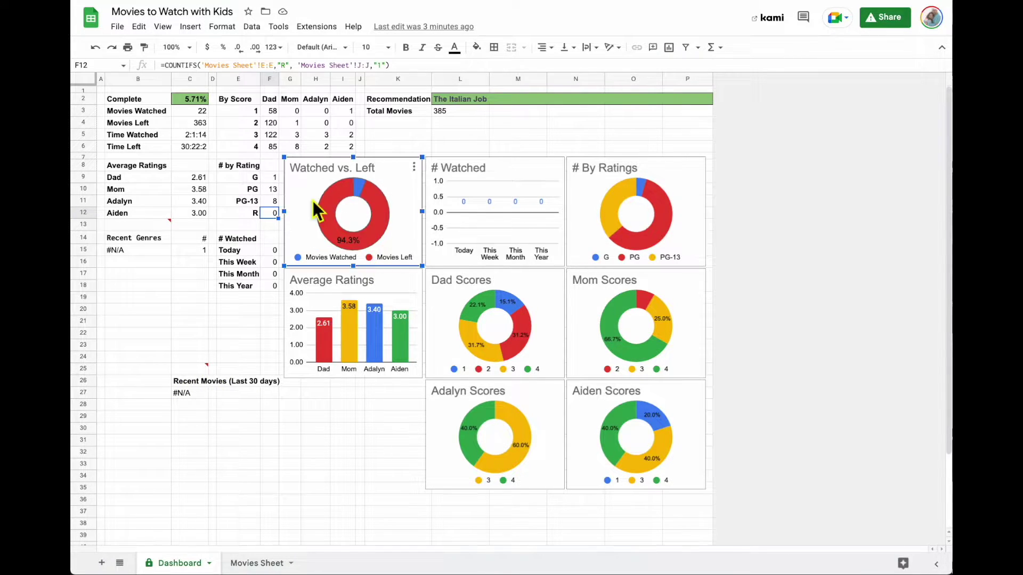
left_click(326, 327)
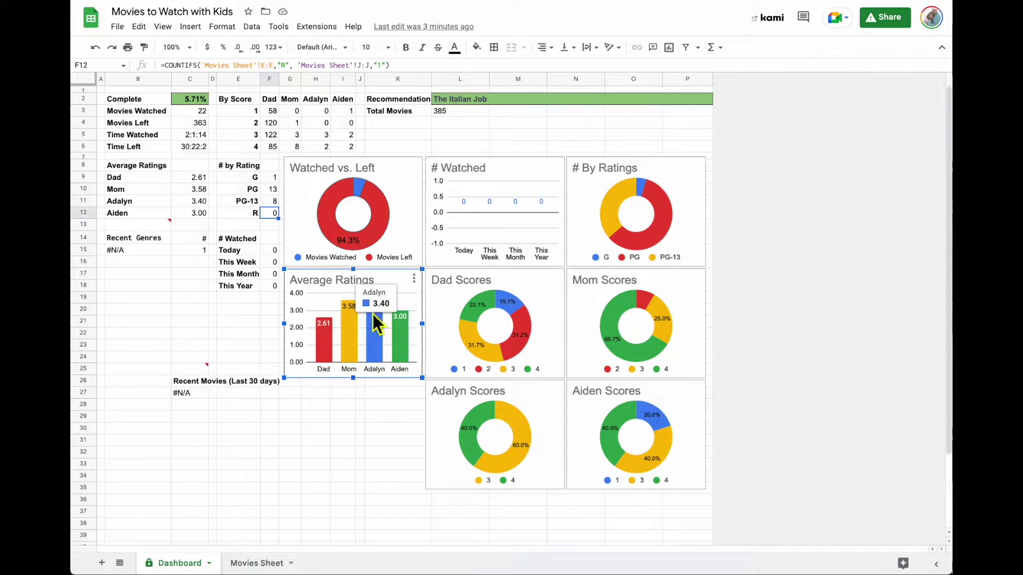
double_click(644, 221)
left_click(941, 51)
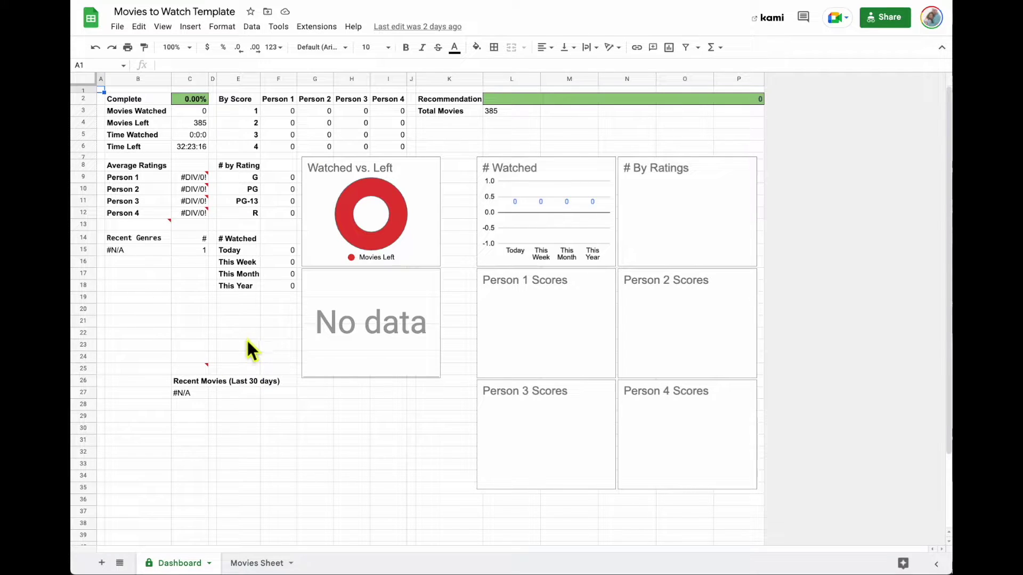
left_click(160, 564)
left_click(208, 563)
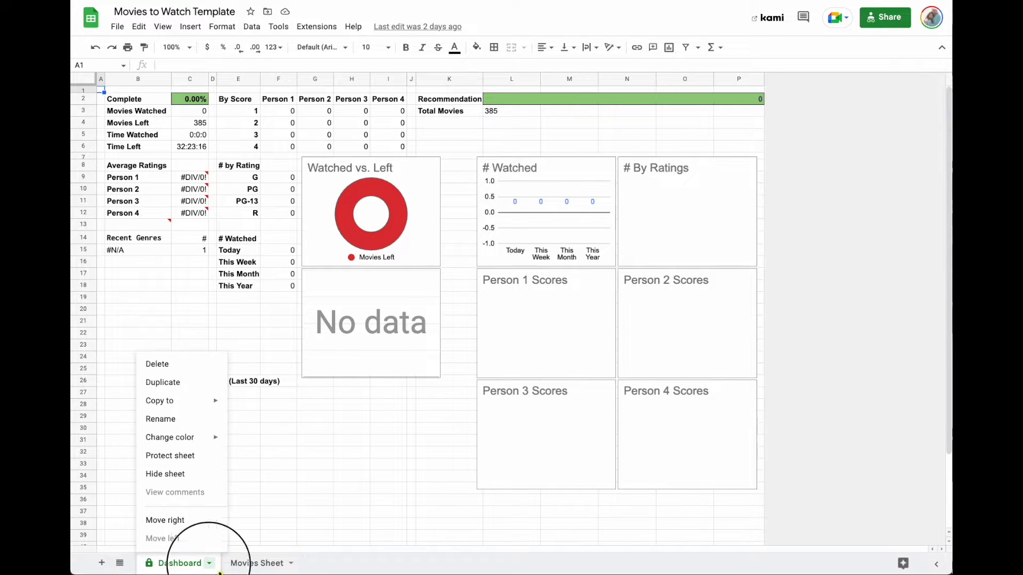
right_click(177, 567)
left_click(311, 505)
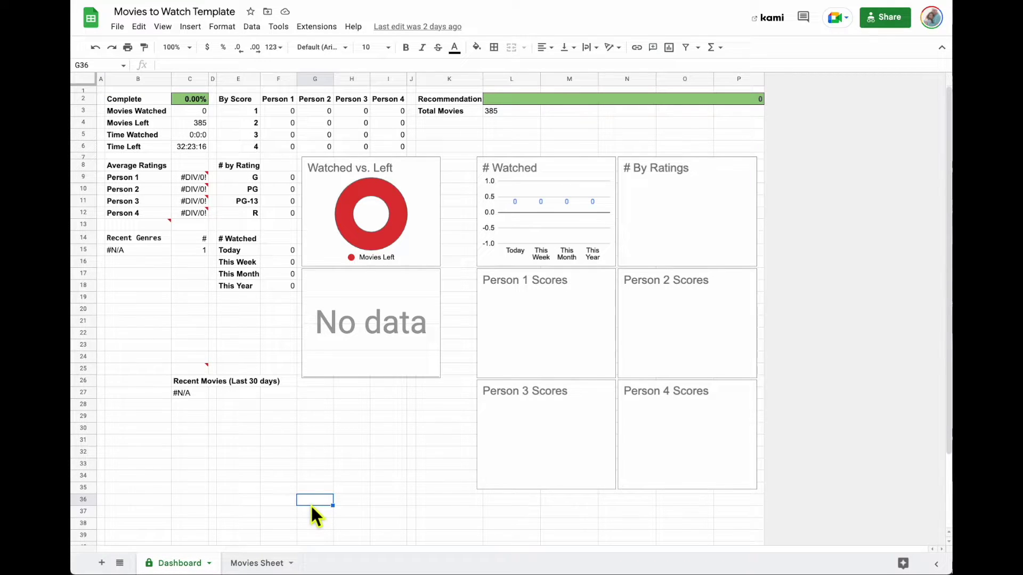
left_click(293, 126)
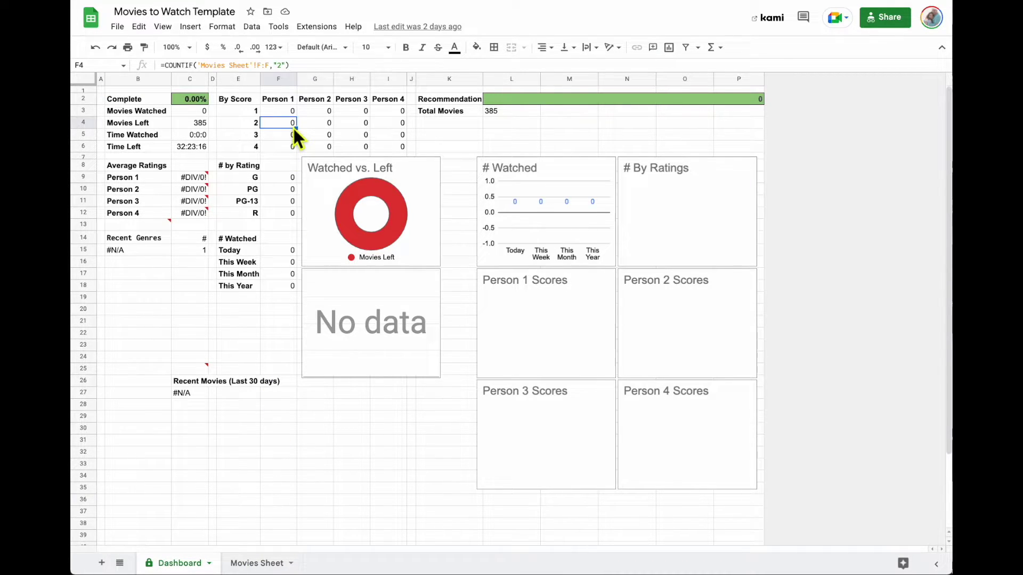
double_click(292, 126)
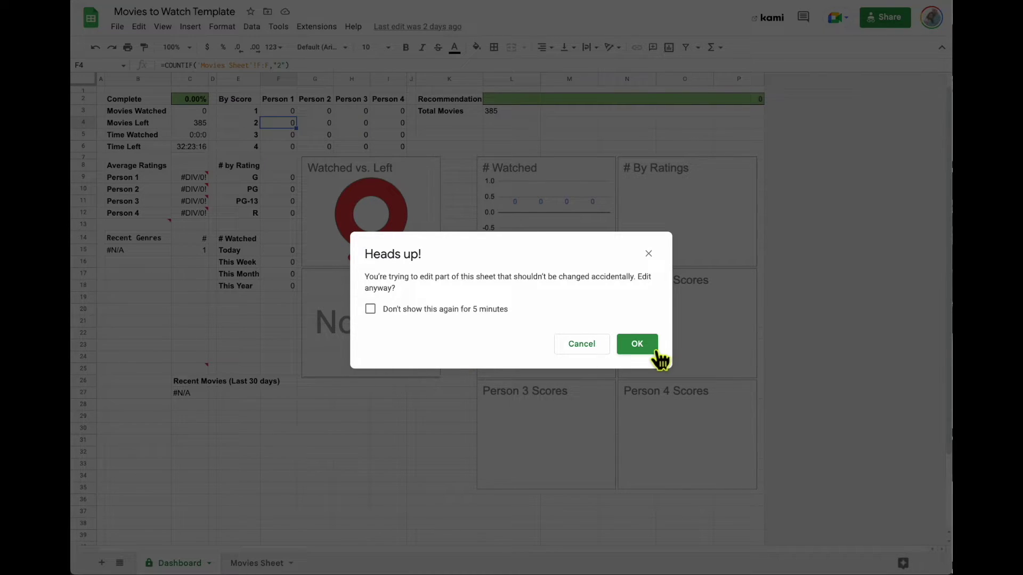
left_click(568, 350)
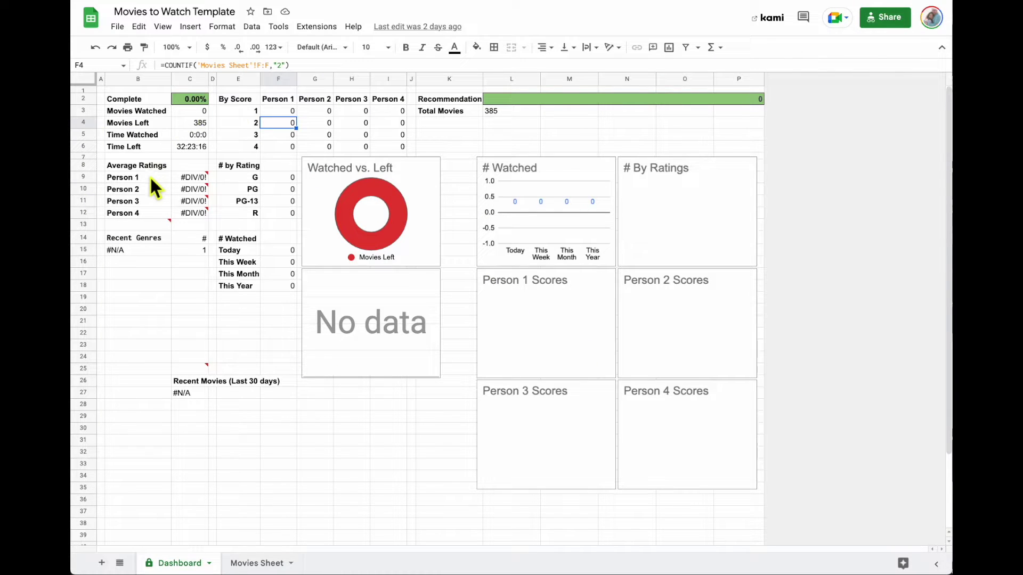
left_click_drag(149, 176, 144, 213)
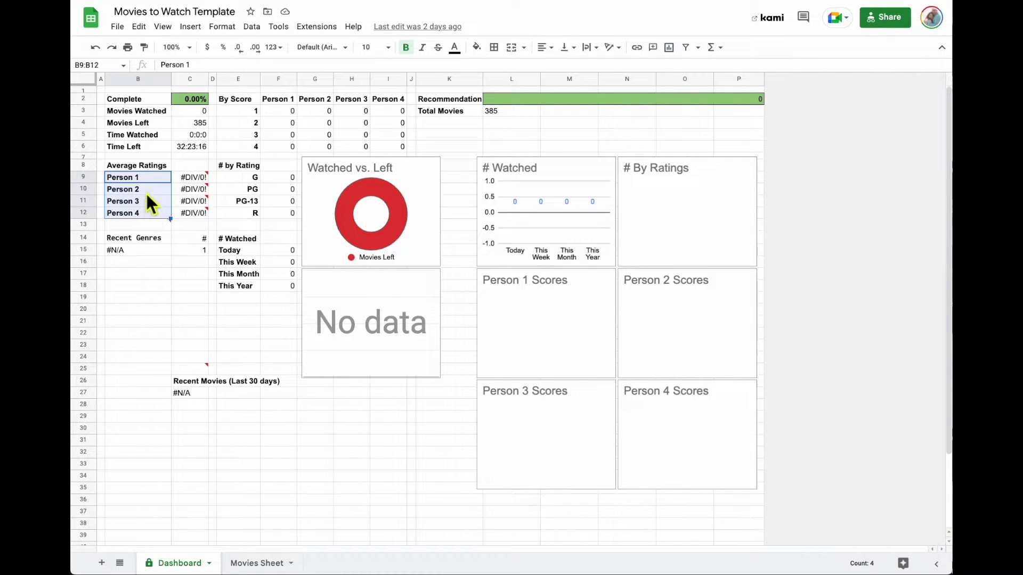
left_click(146, 178)
left_click(145, 189)
left_click(143, 200)
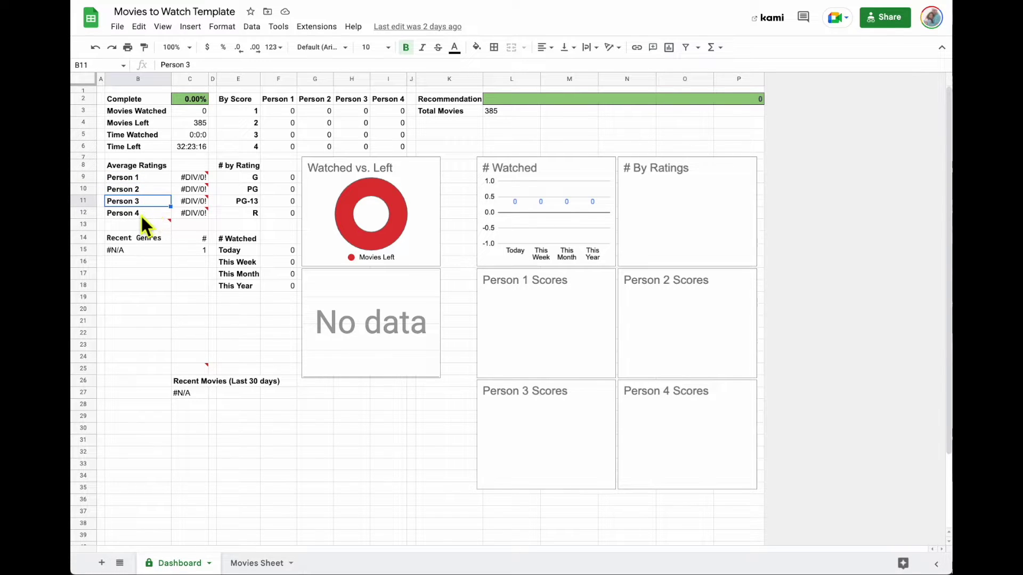
left_click(141, 215)
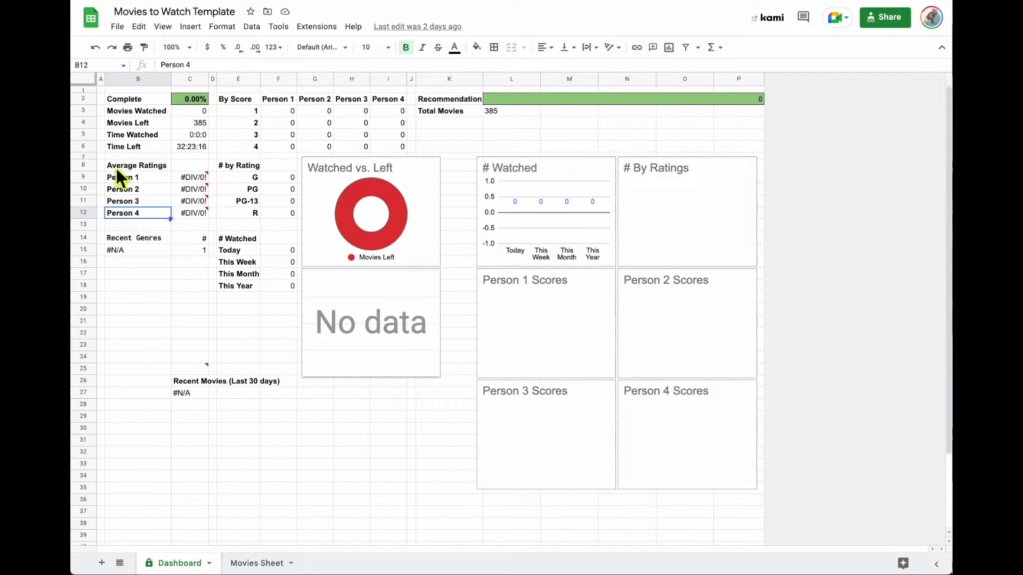
left_click_drag(140, 177, 149, 224)
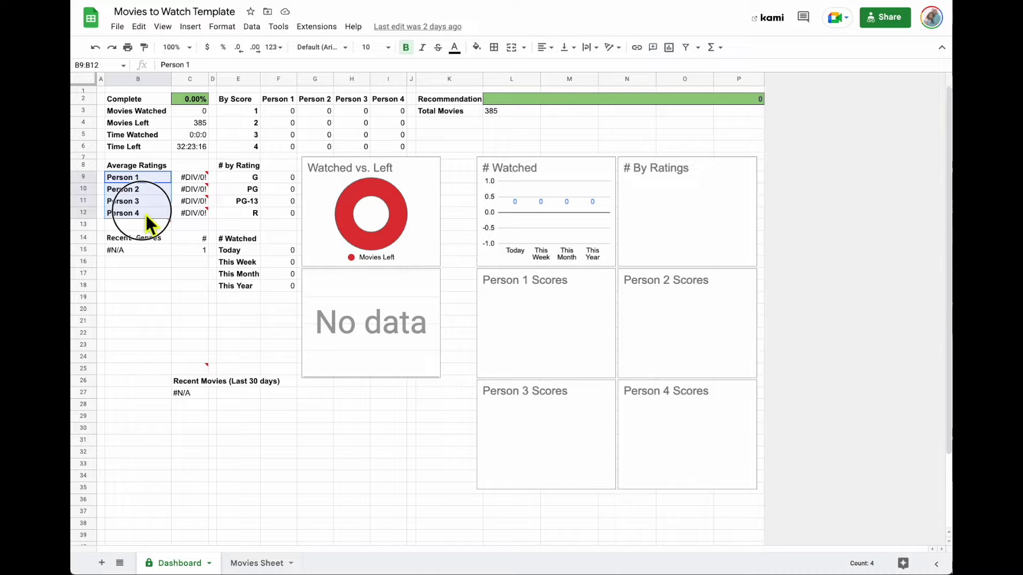
left_click(257, 564)
Rename the Person 1 column header on the Movies Sheet to Mike.
left_click_drag(541, 93, 731, 91)
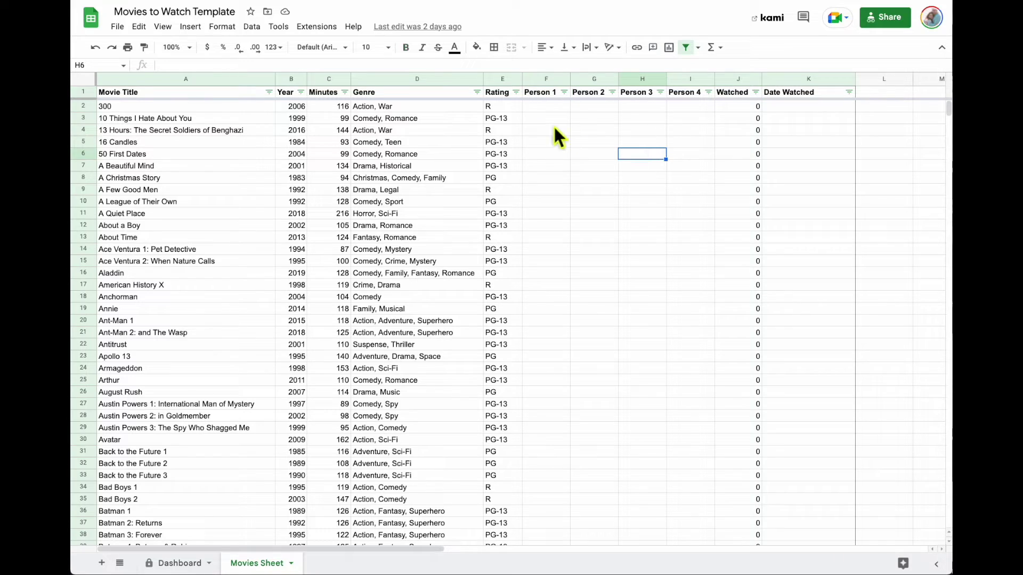
left_click(543, 92)
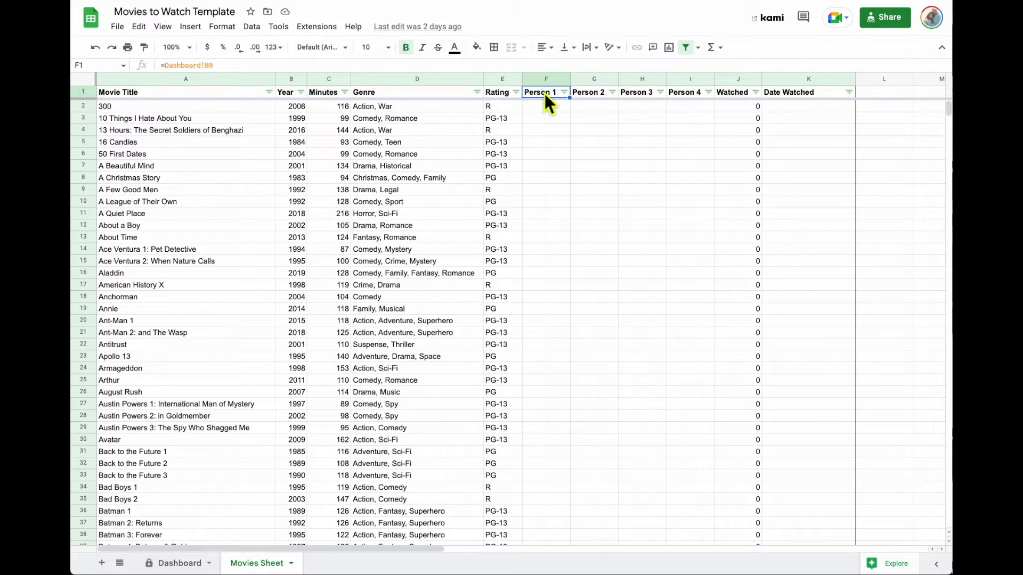
type("Mike")
left_click(597, 200)
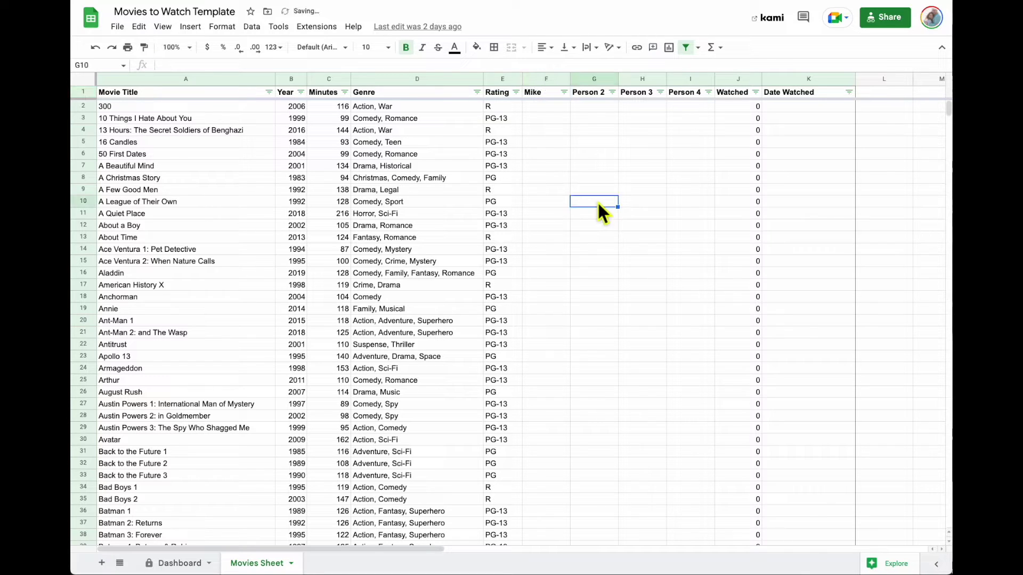
Enter Mike as the first person's name in Dashboard cell B9.
left_click(180, 564)
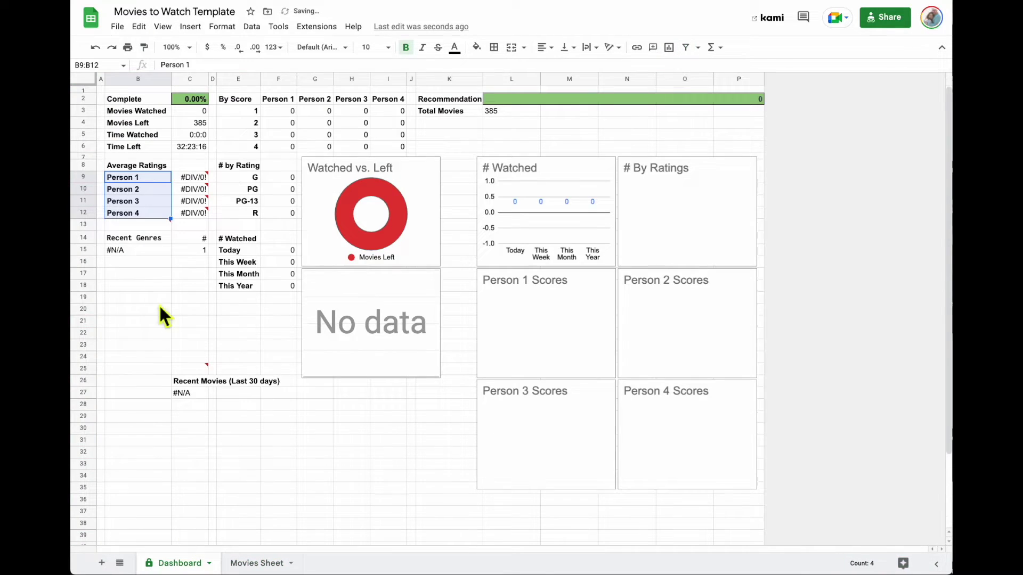
left_click(141, 179)
type("Mike")
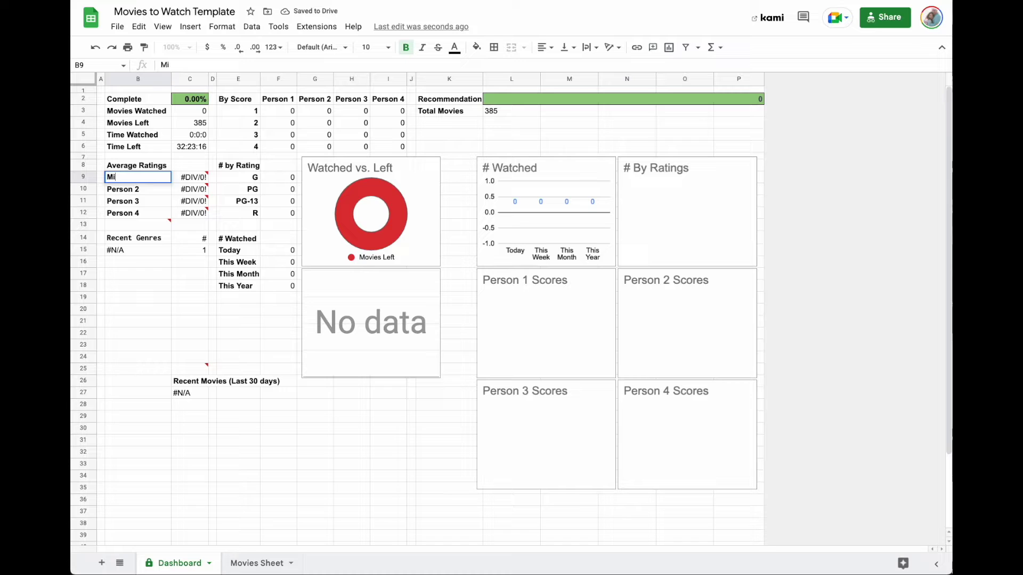
left_click(283, 101)
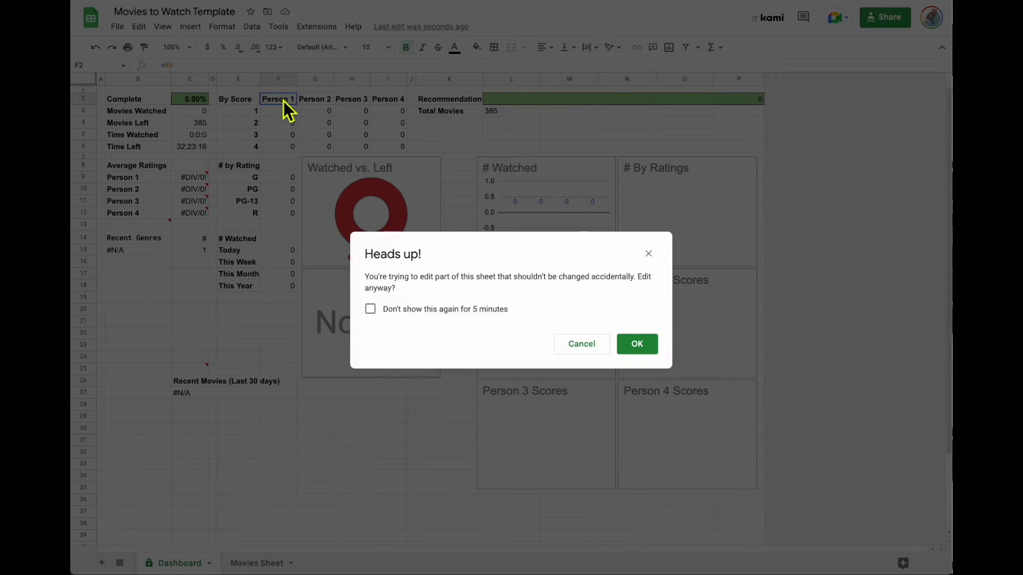
Change the Person 1 Scores chart title to 'Mike Scores', accepting the protection warning.
left_click(637, 344)
left_click(549, 289)
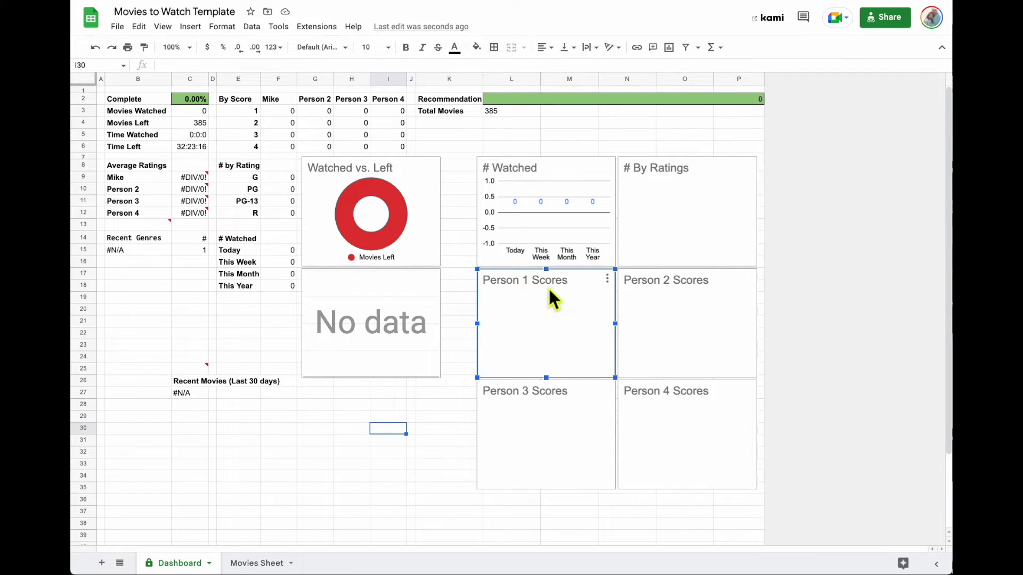
double_click(554, 282)
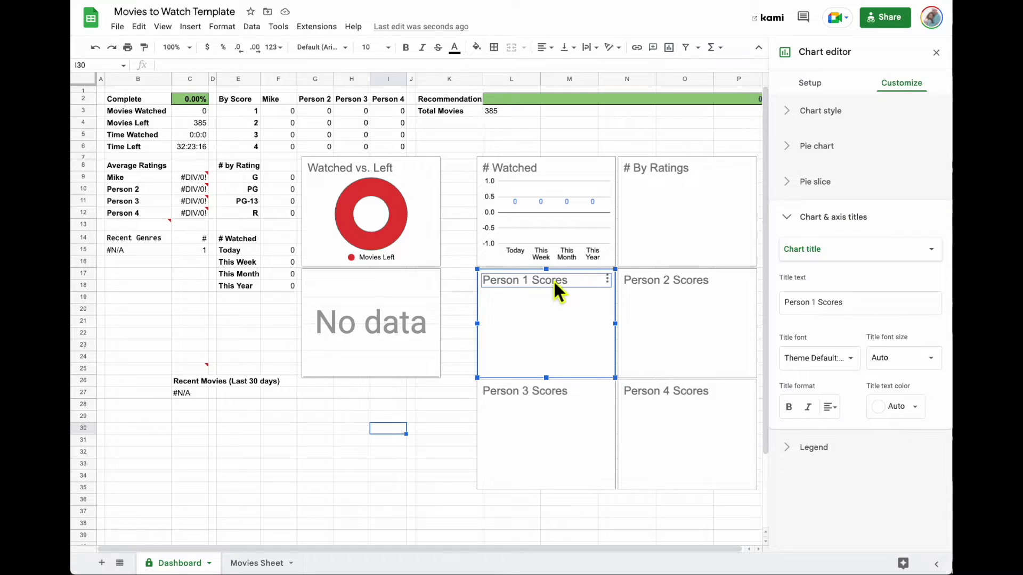
left_click(834, 308)
left_click_drag(816, 303, 762, 301)
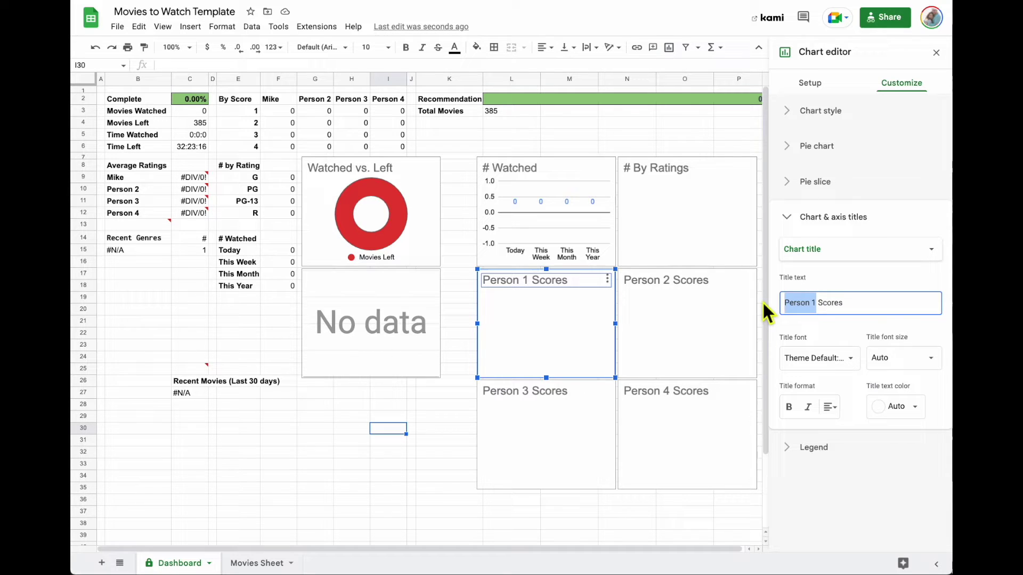
type("Mike")
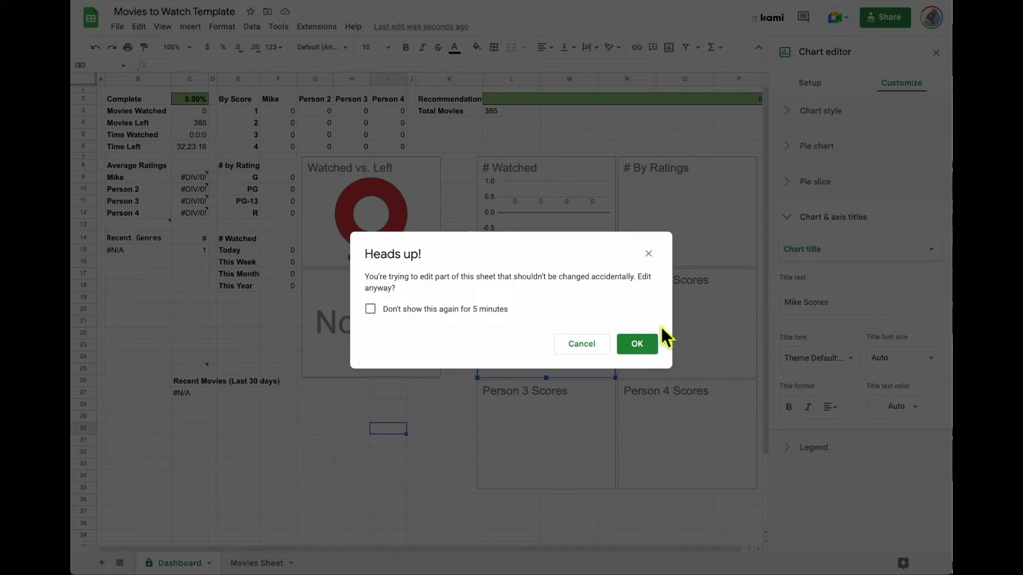
left_click(648, 346)
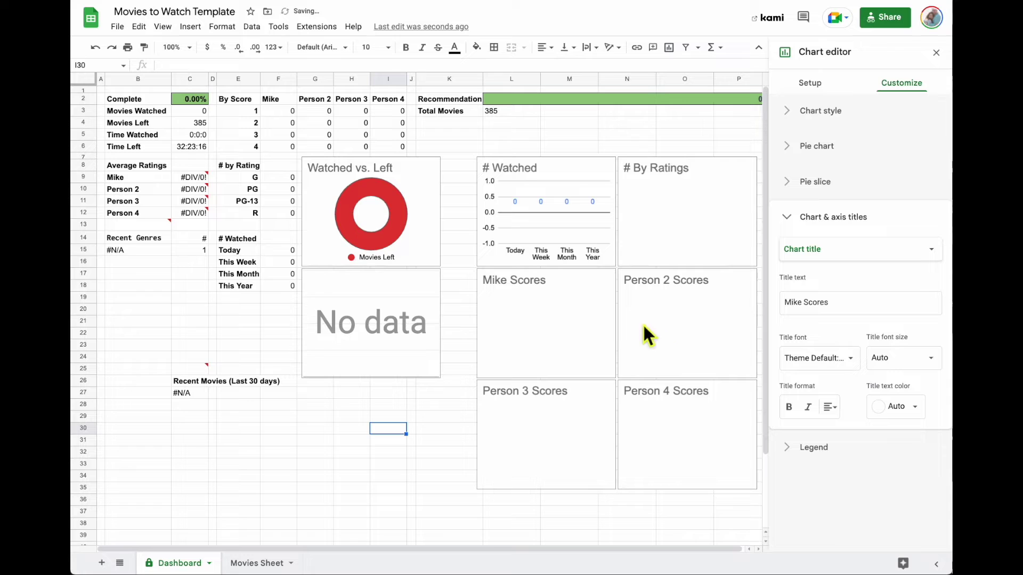
left_click(490, 292)
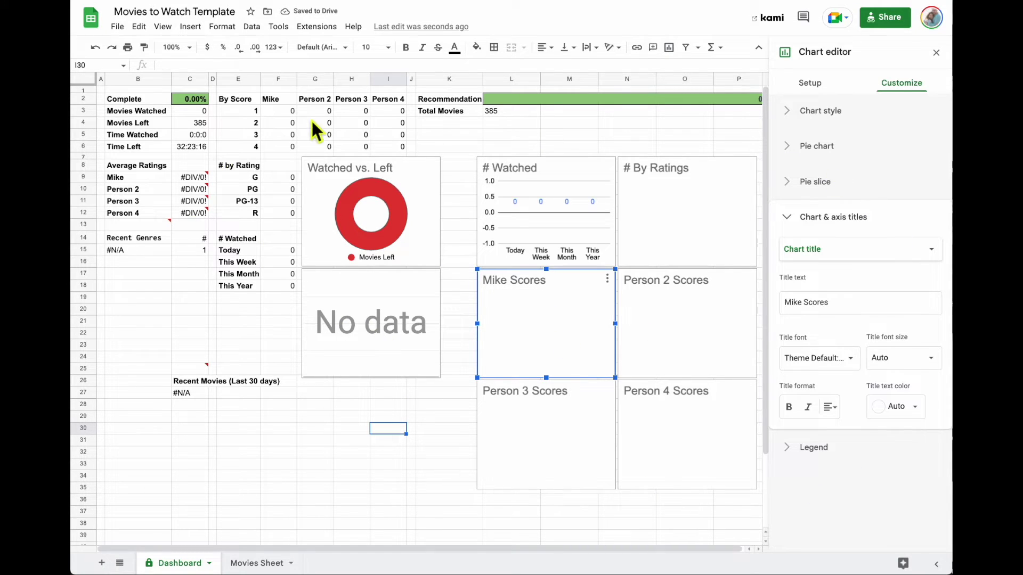
left_click(270, 567)
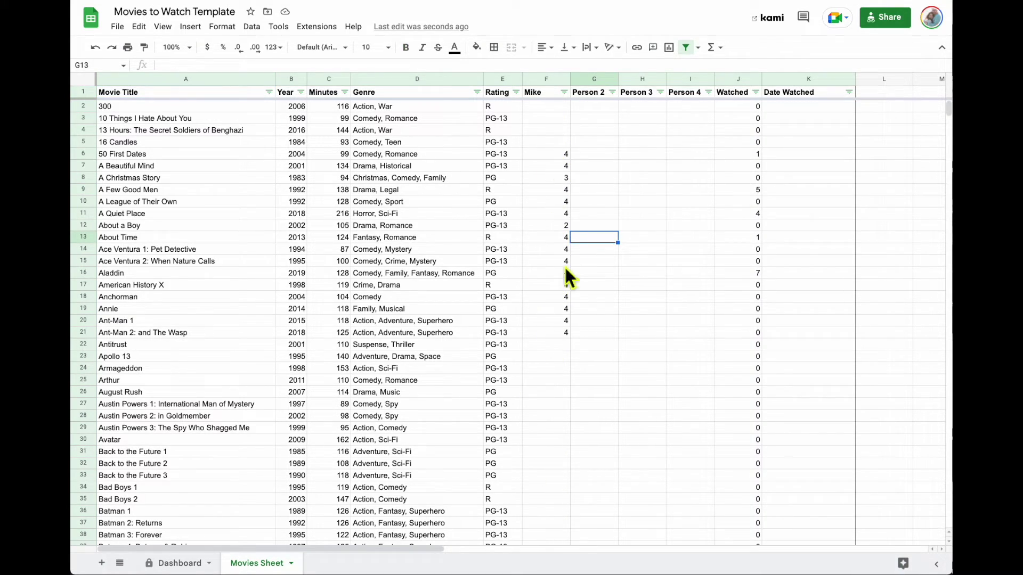
Return to the Dashboard to see Mike's 3.81 average and populated charts.
left_click(184, 563)
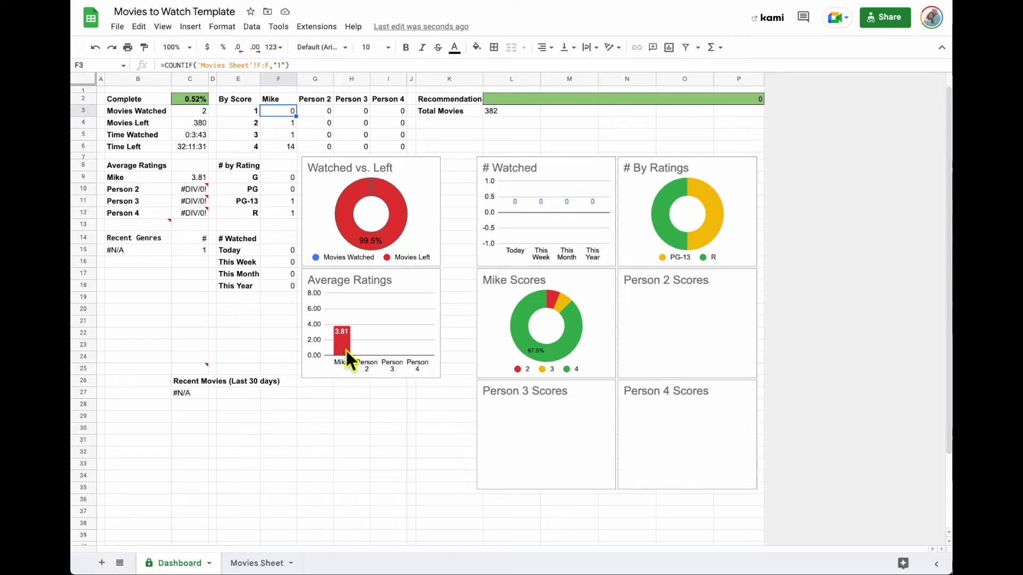
left_click(191, 180)
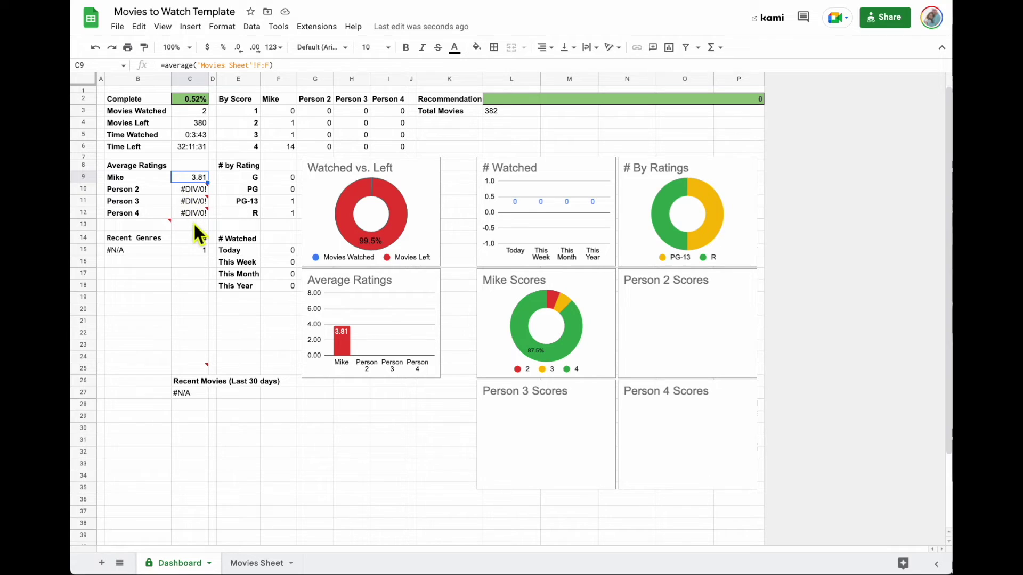
mouse_move(190, 202)
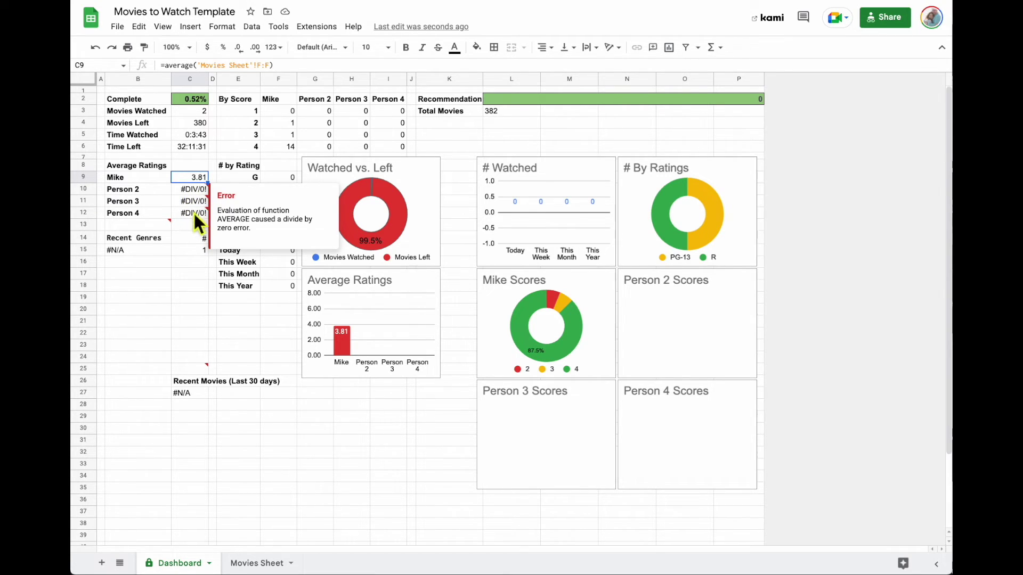
left_click(194, 287)
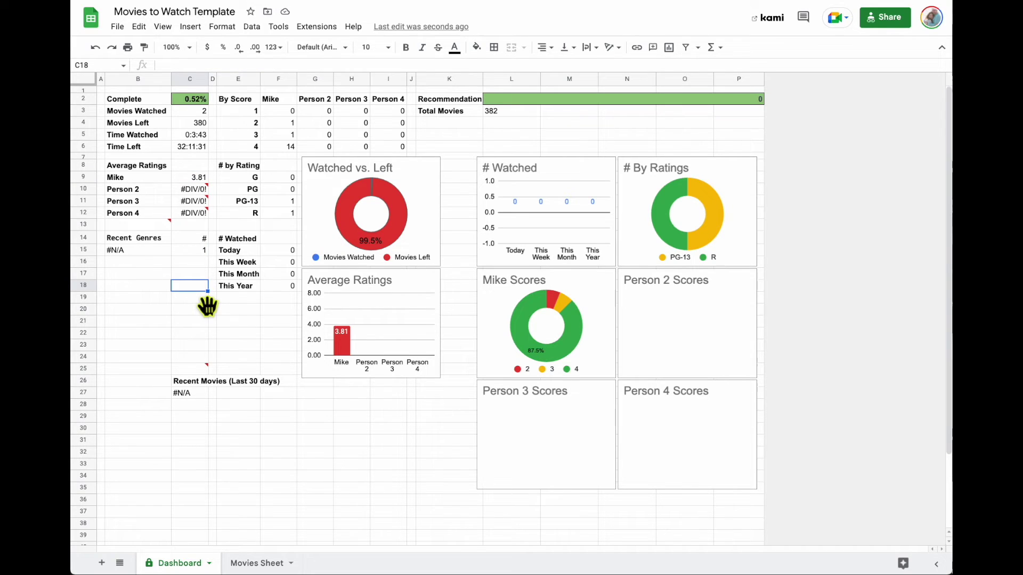
mouse_move(192, 213)
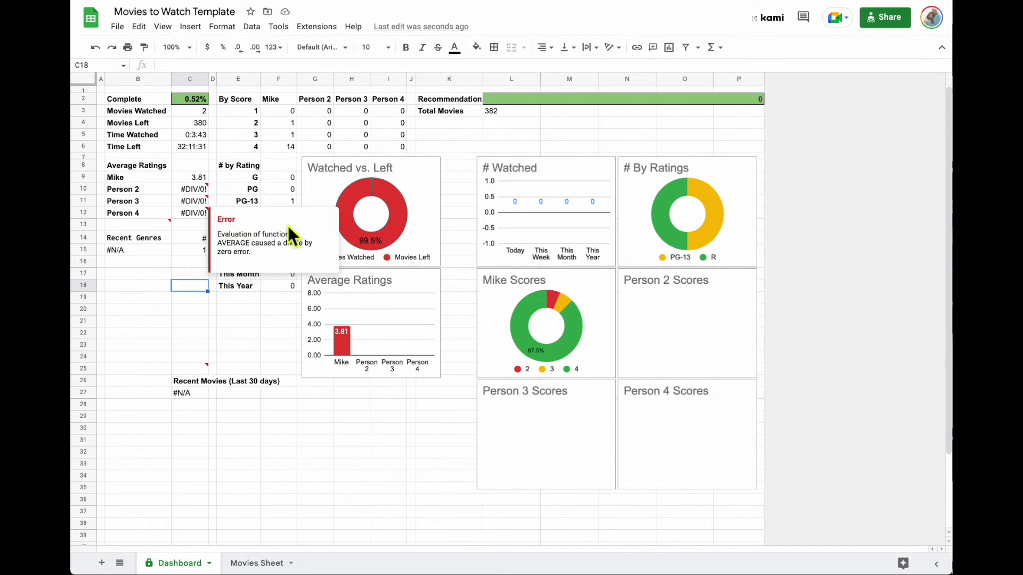